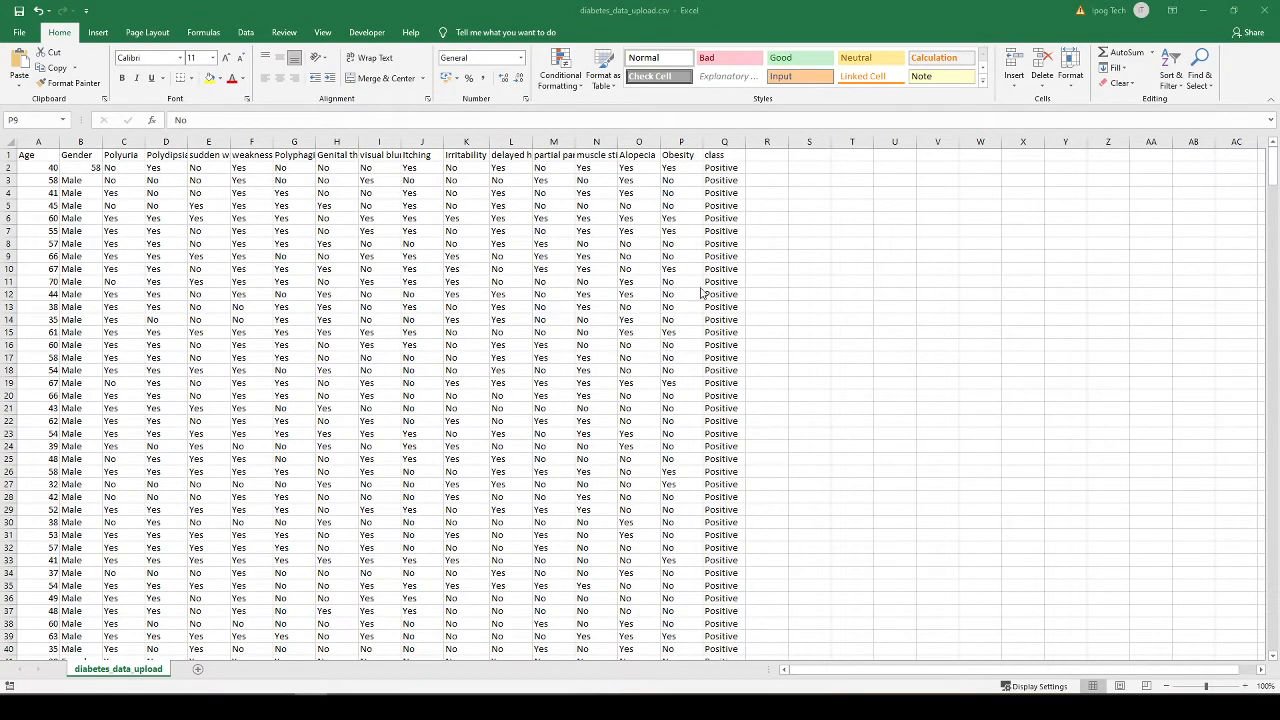
Switch on AutoFilter arrows for every column header from the Data ribbon
left_click(677, 158)
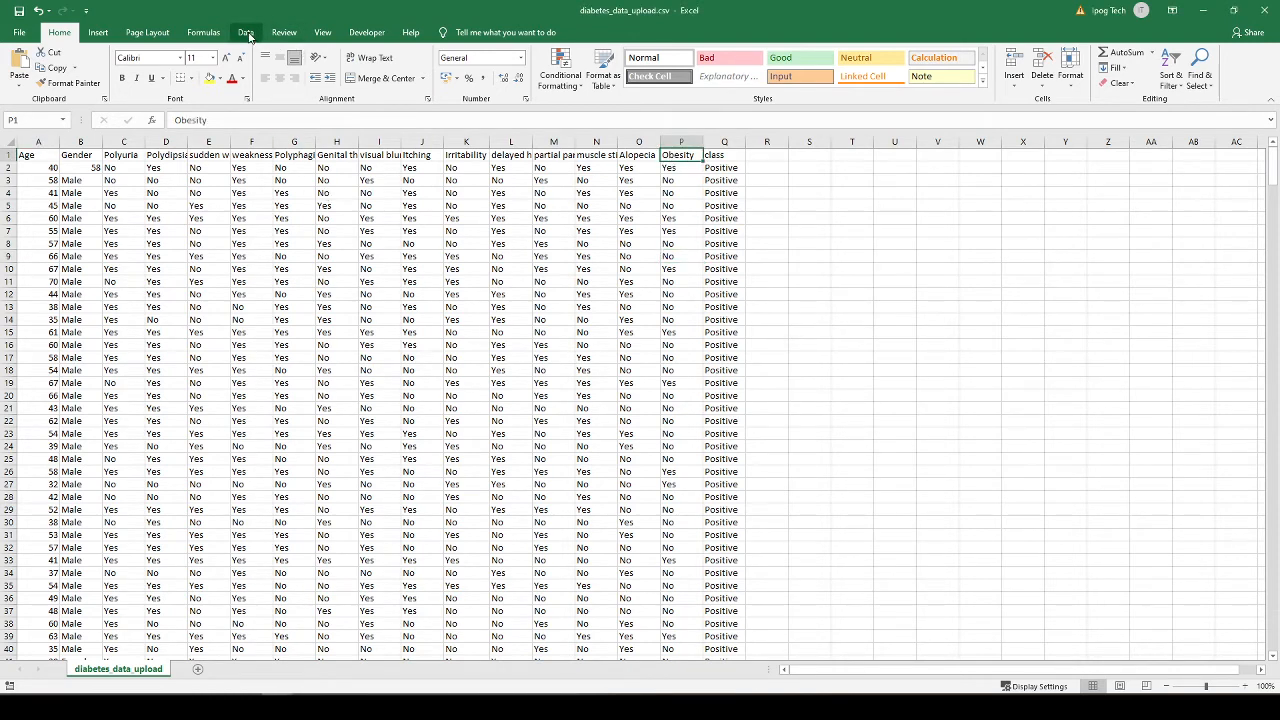
left_click(246, 32)
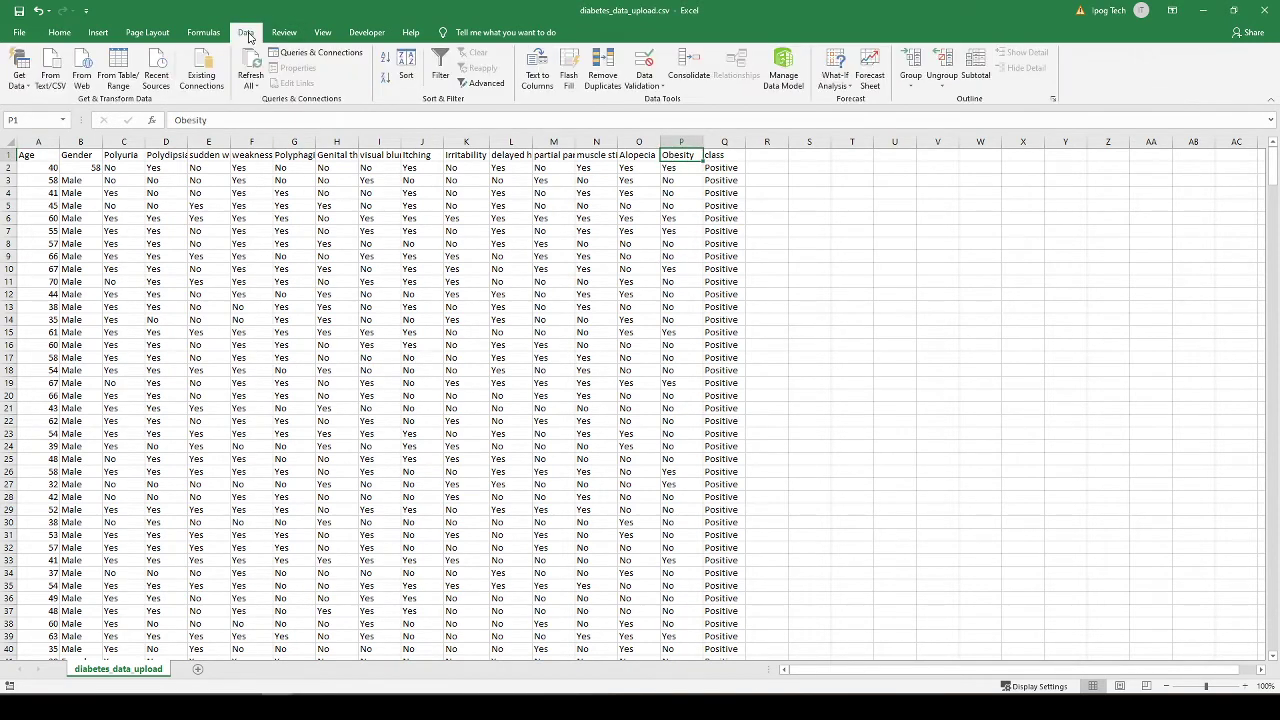
left_click(440, 70)
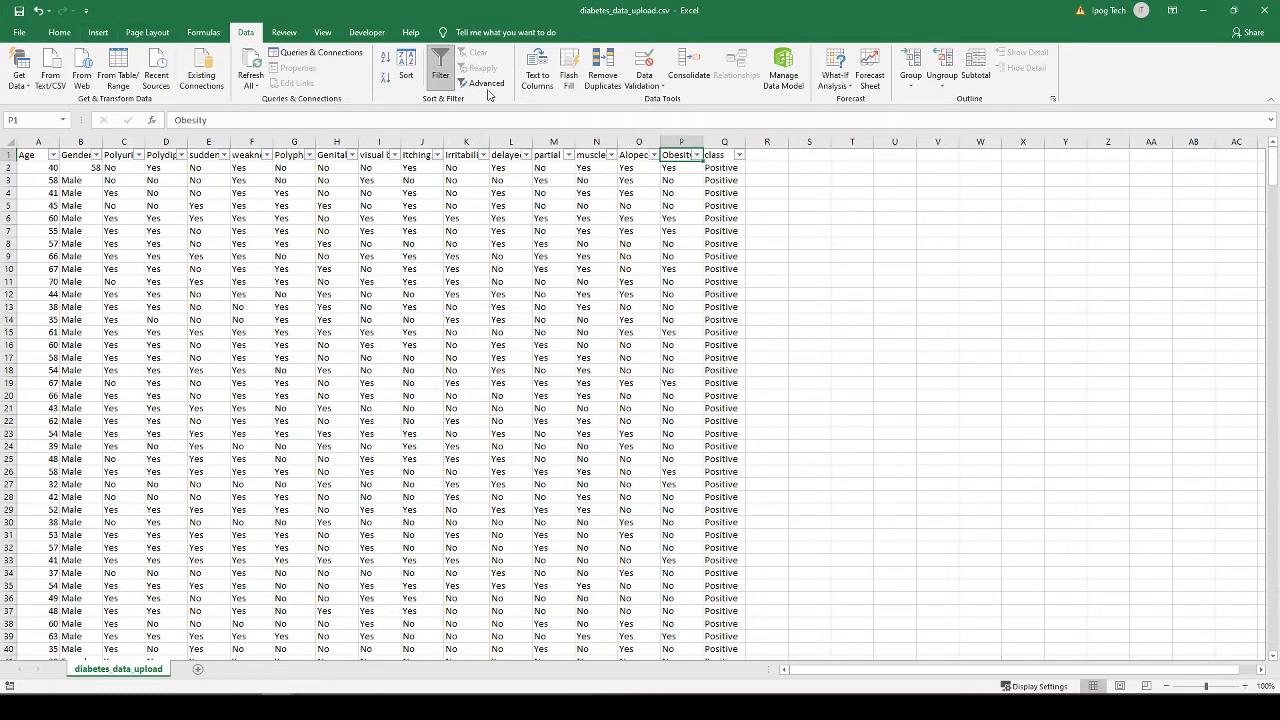
Clear the sheet-wide filters and apply a filter to column H (Genital thrush) alone via Sort & Filter
left_click(437, 70)
left_click(59, 32)
left_click(208, 319)
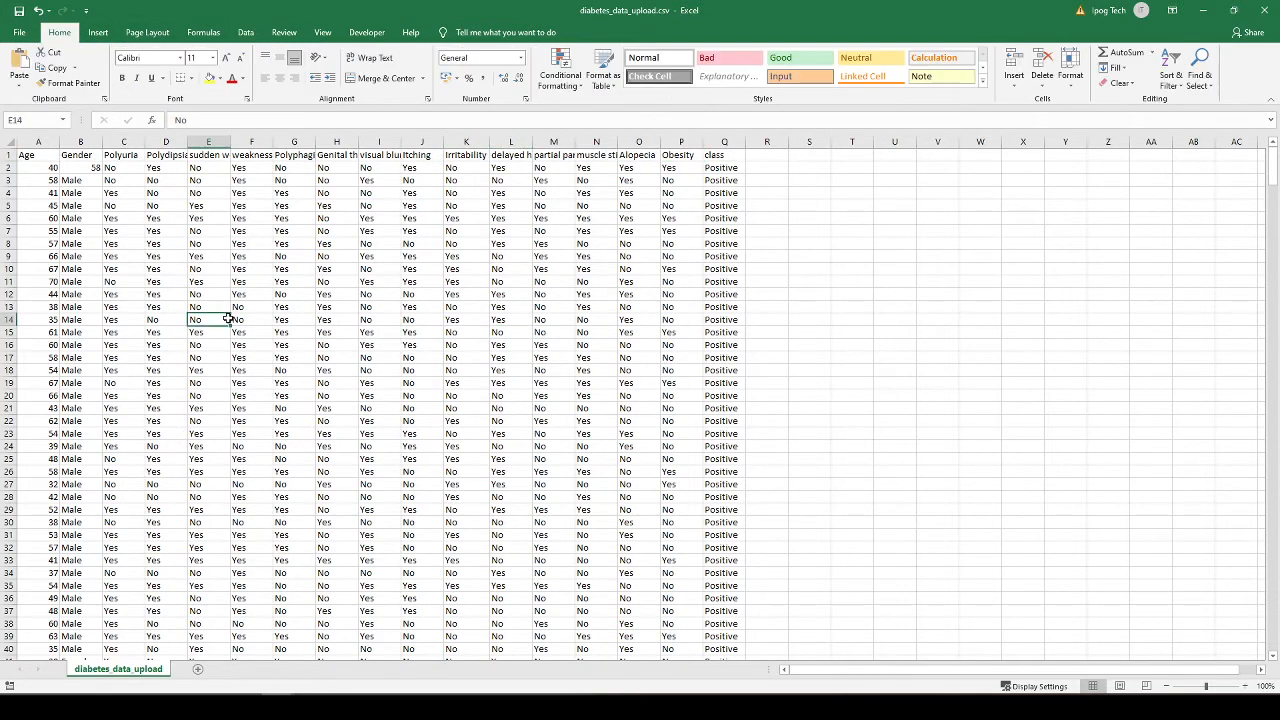
left_click(336, 142)
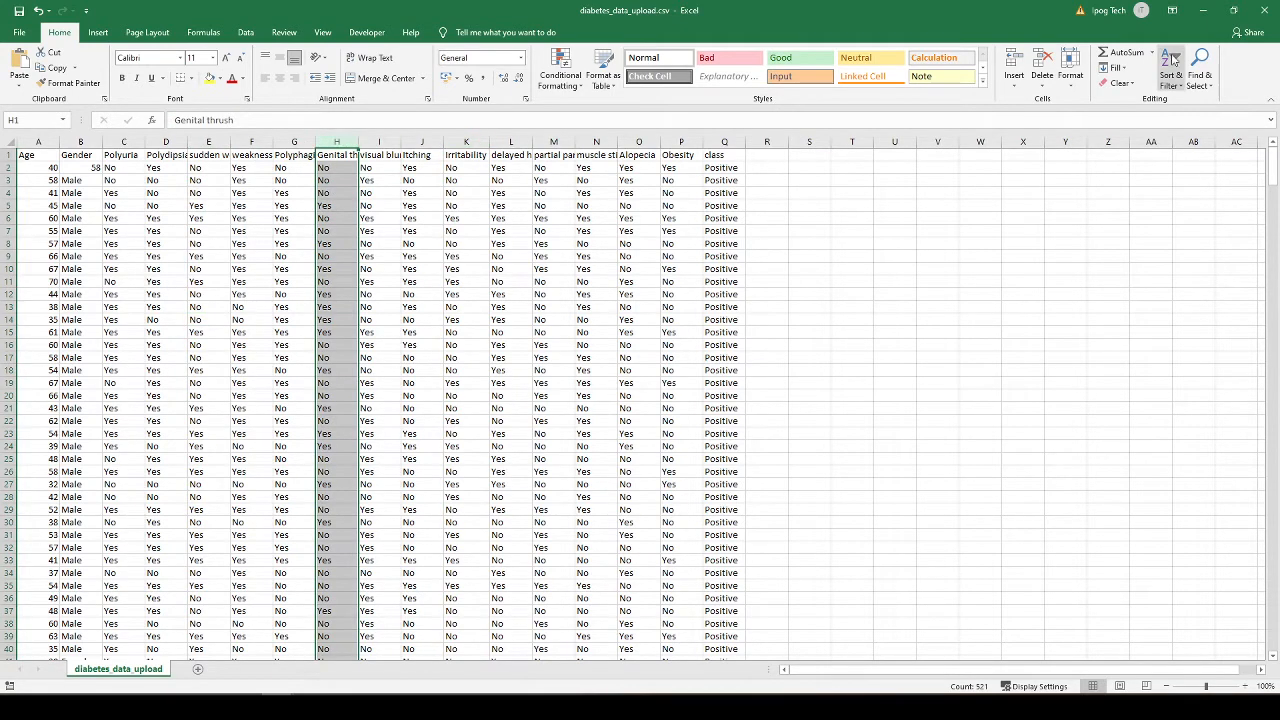
left_click(1172, 88)
left_click(1180, 151)
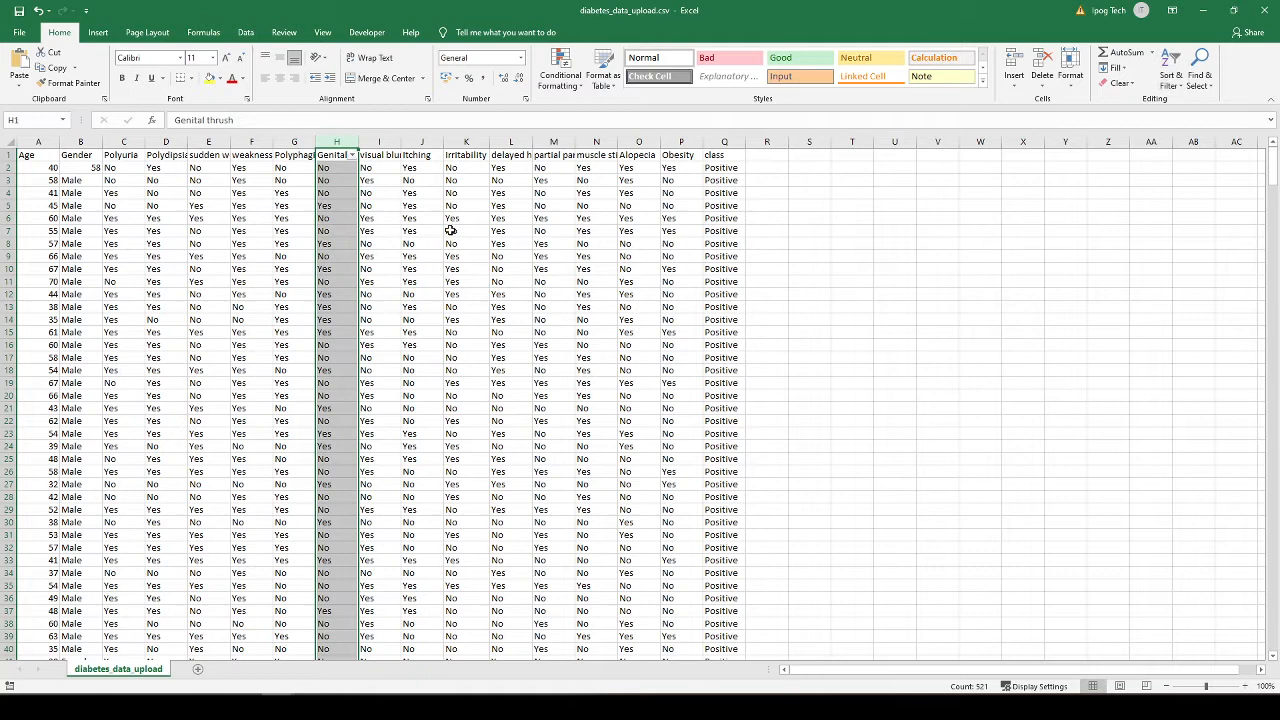
left_click(450, 230)
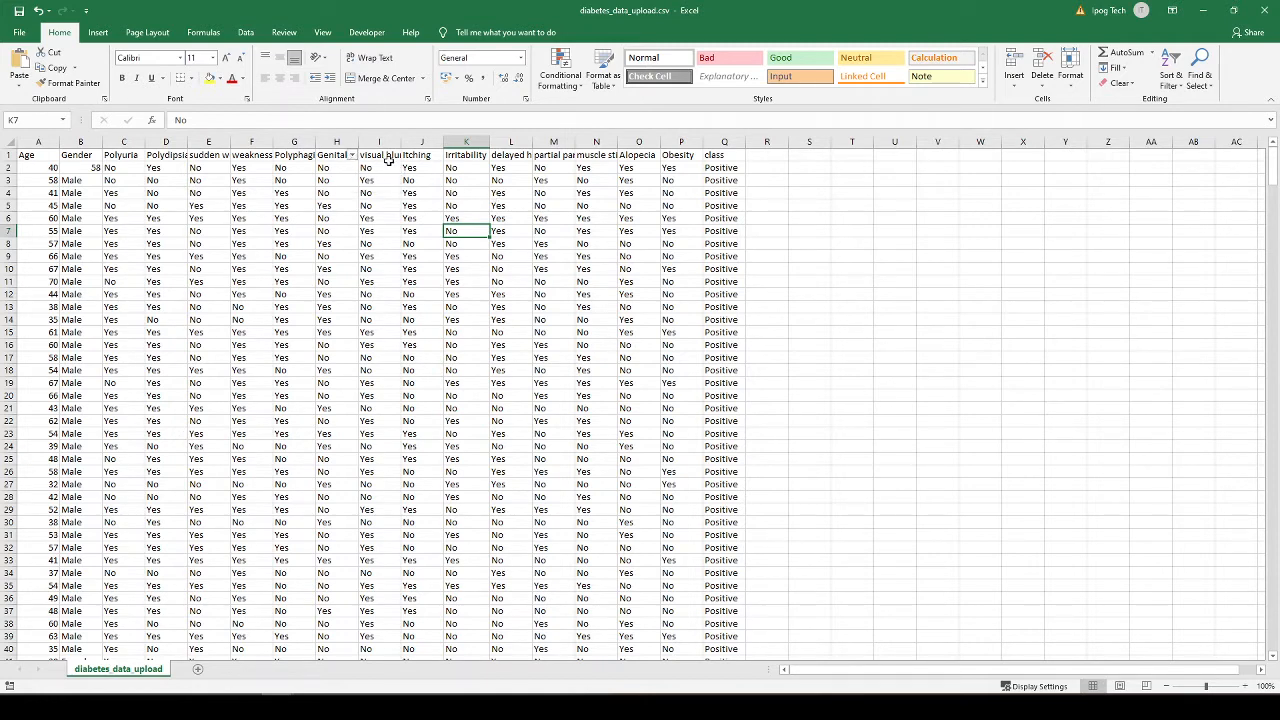
Select columns H:K and give those four adjacent columns filter dropdowns via Sort & Filter
left_click_drag(336, 142, 482, 152)
left_click(1168, 80)
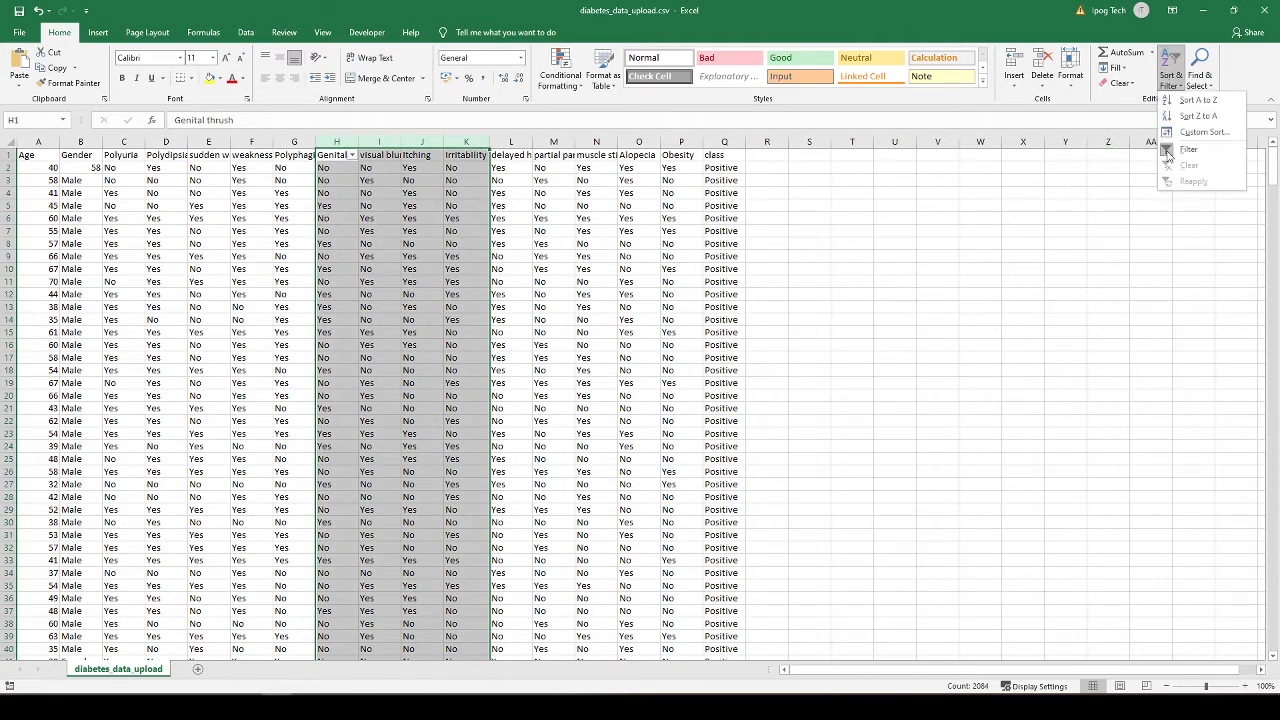
left_click(1166, 153)
left_click(1168, 78)
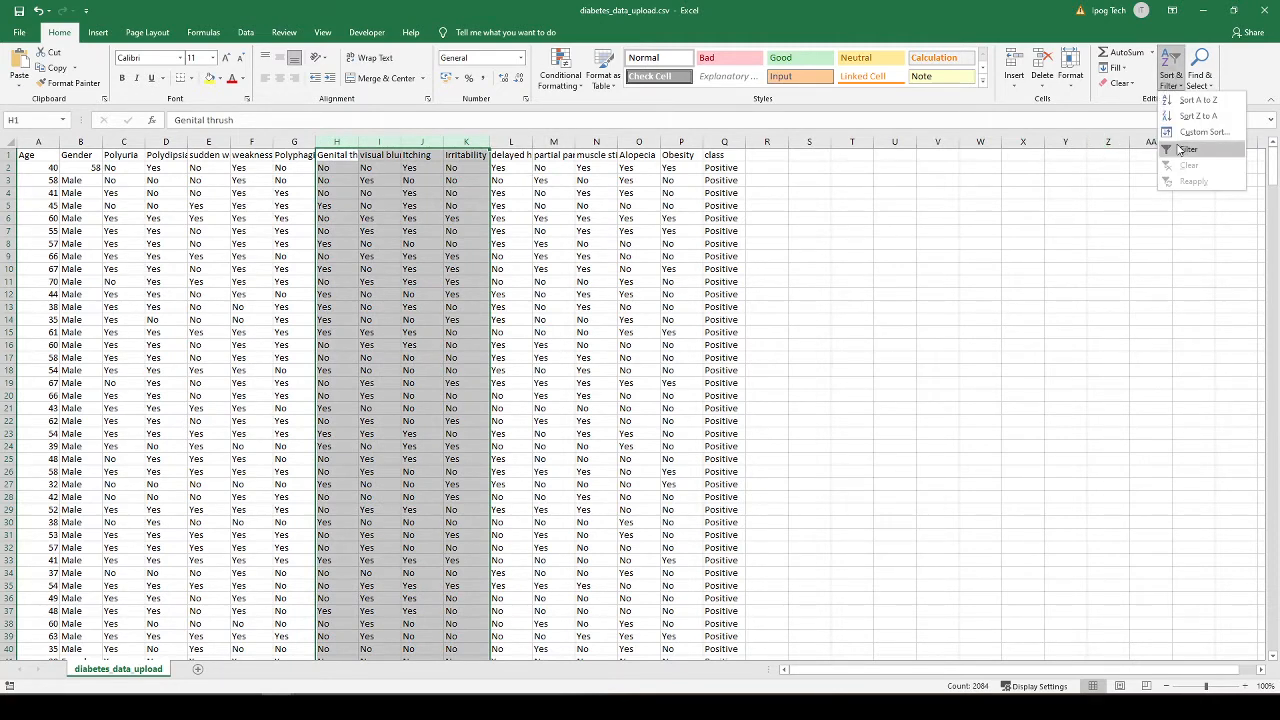
left_click(1172, 156)
left_click(502, 232)
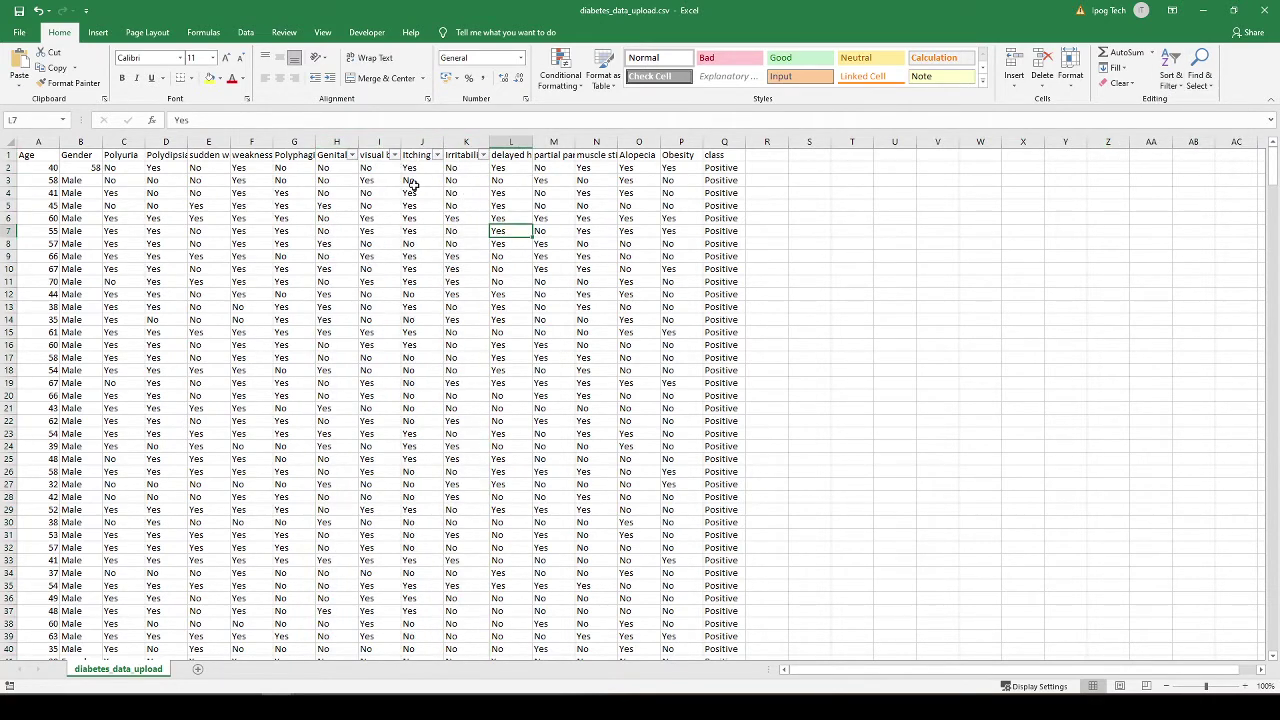
Check the Genital thrush filter list, then turn filtering off for columns H–K
left_click(352, 155)
key("Escape")
left_click(1170, 78)
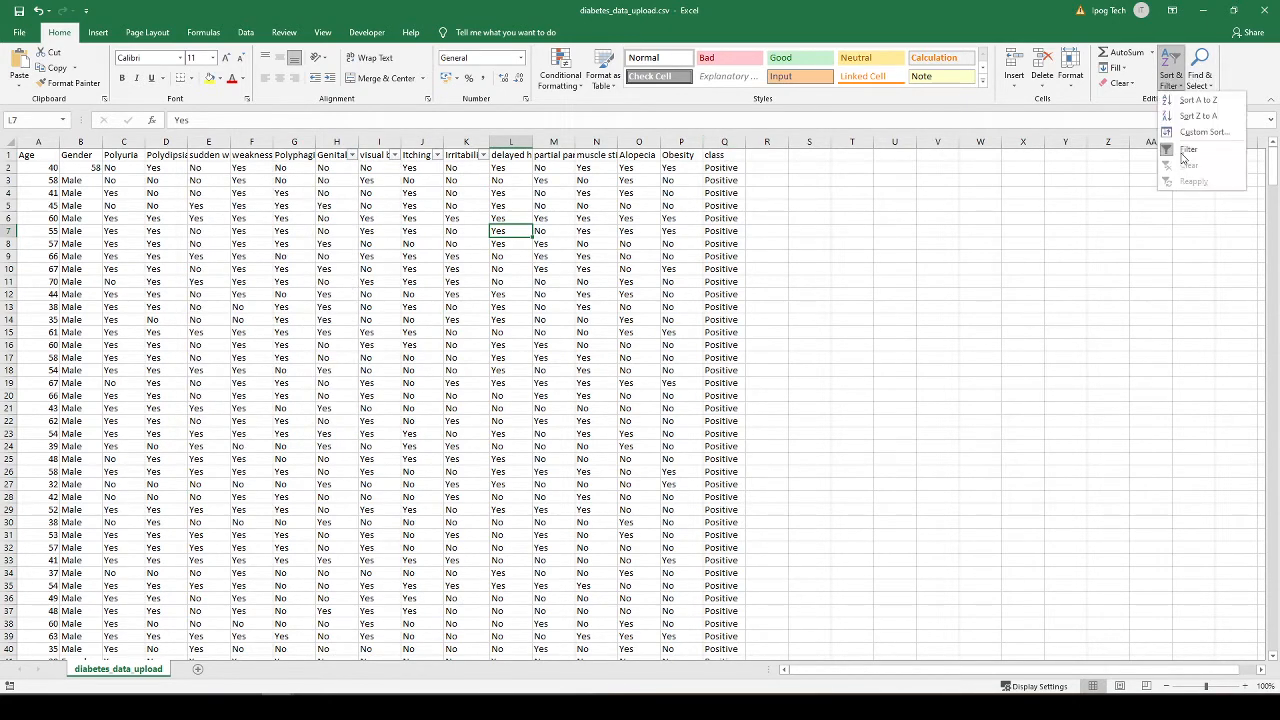
left_click(1187, 149)
left_click(640, 141)
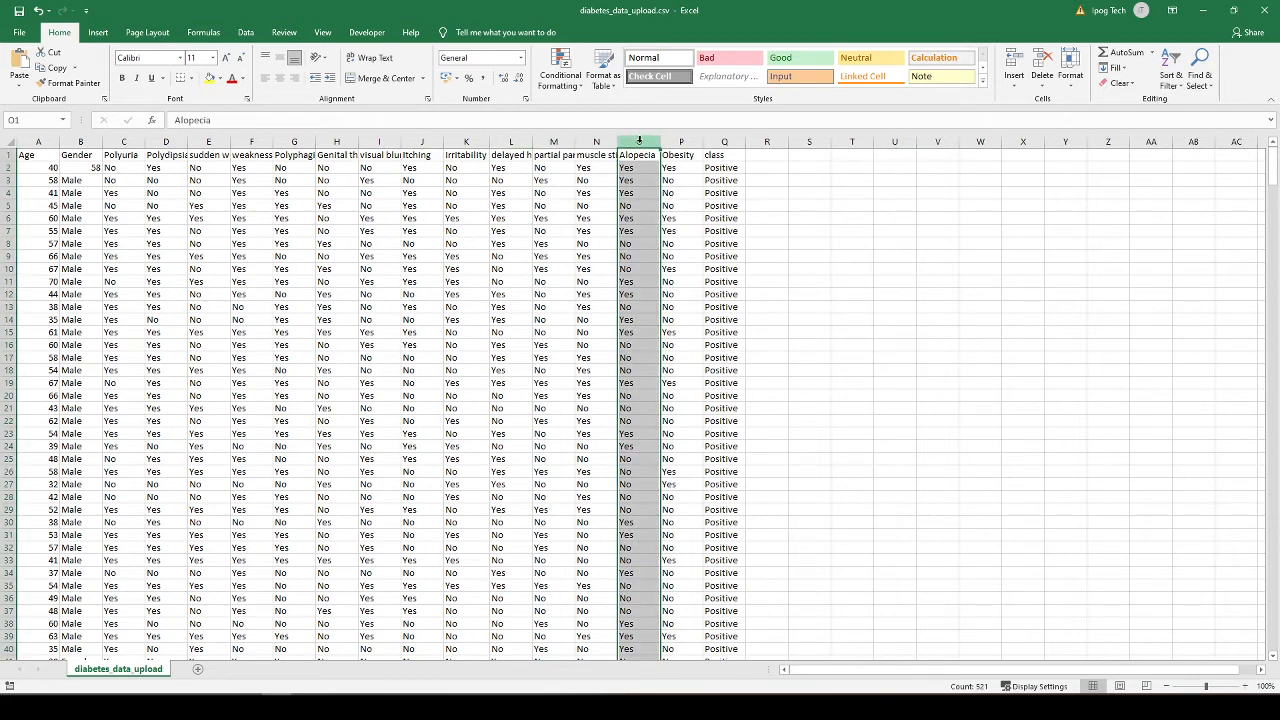
left_click(553, 141, "ctrl")
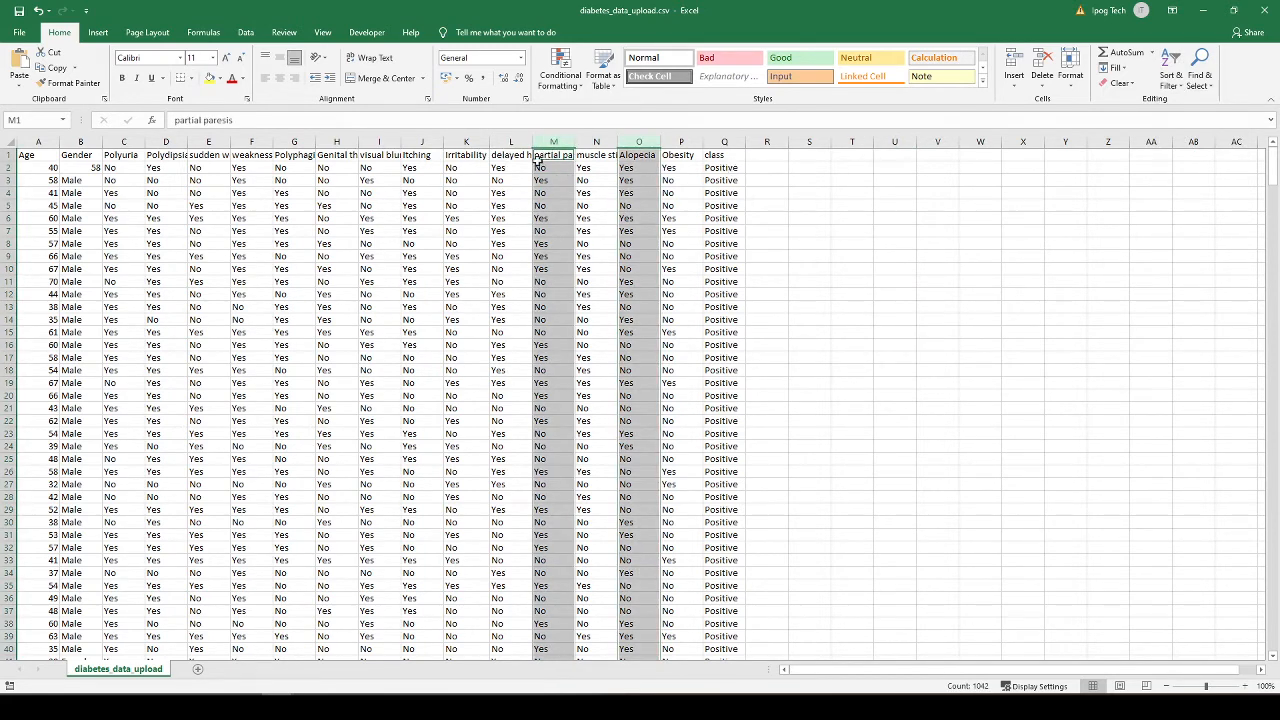
left_click(1170, 70)
left_click(1188, 148)
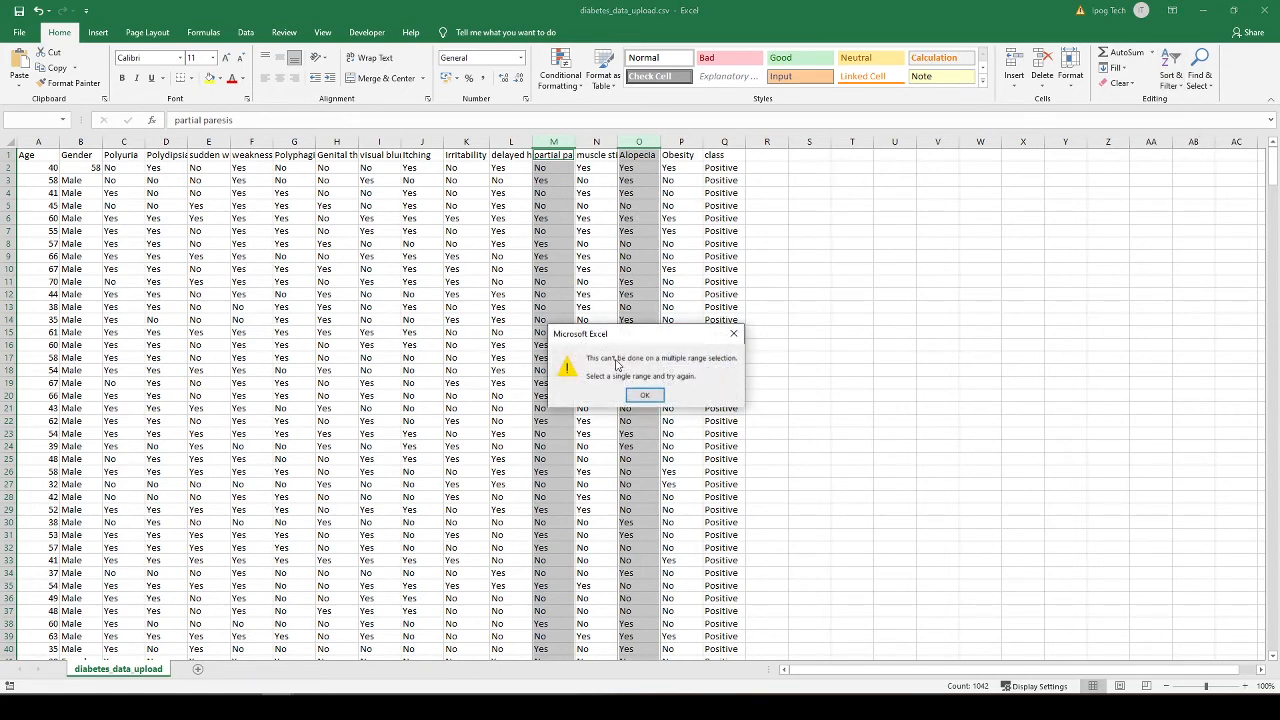
mouse_move(638, 336)
left_mouse_down()
mouse_move(601, 286)
mouse_move(600, 243)
left_mouse_up()
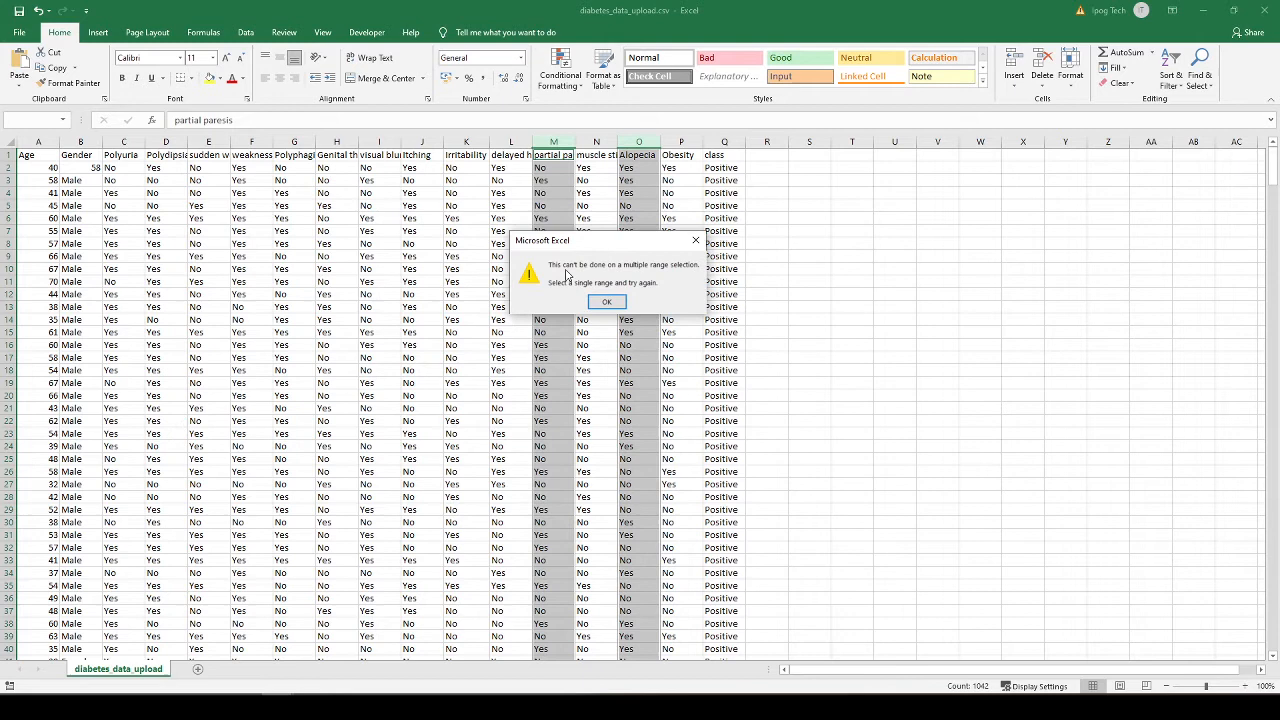
left_click(606, 302)
left_click(894, 307)
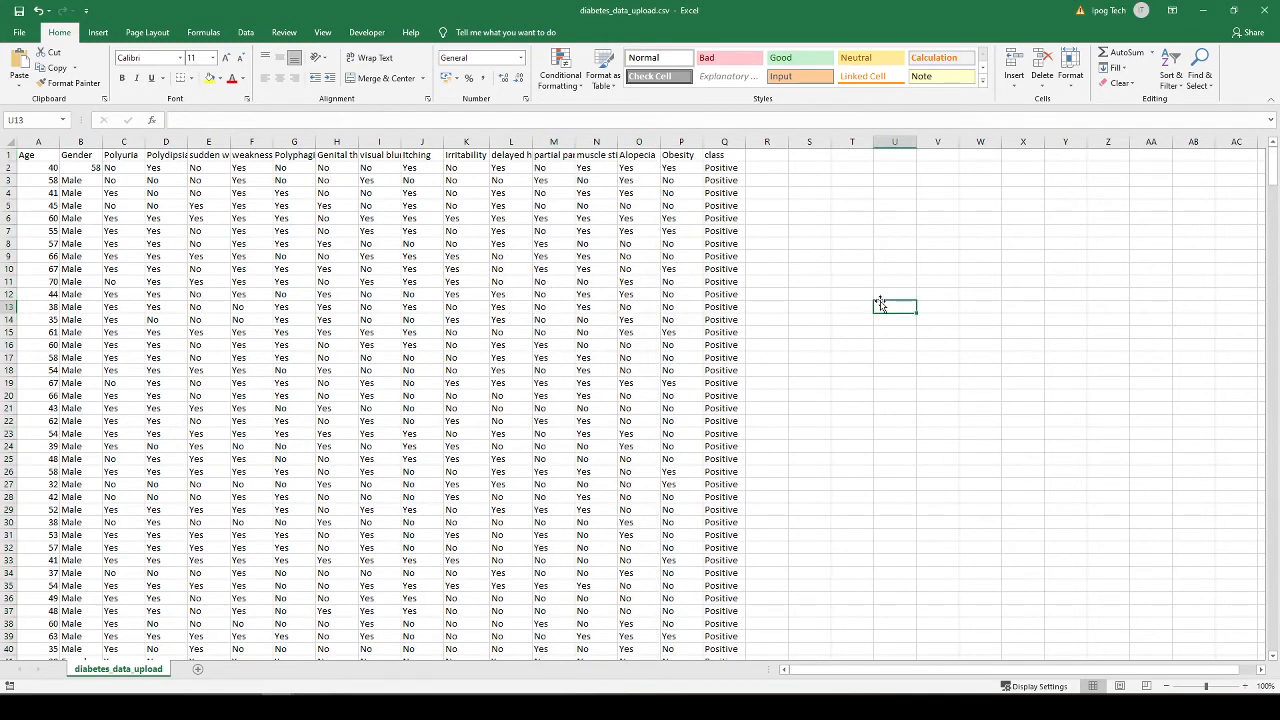
left_click(641, 141)
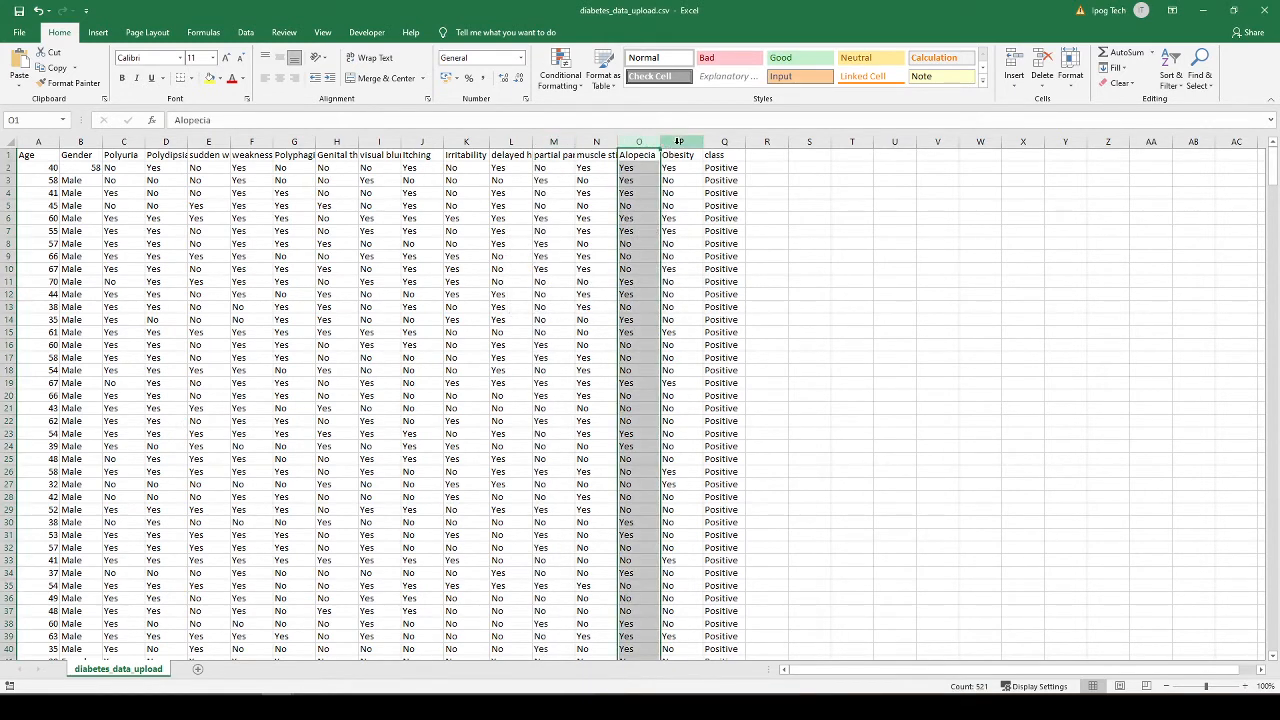